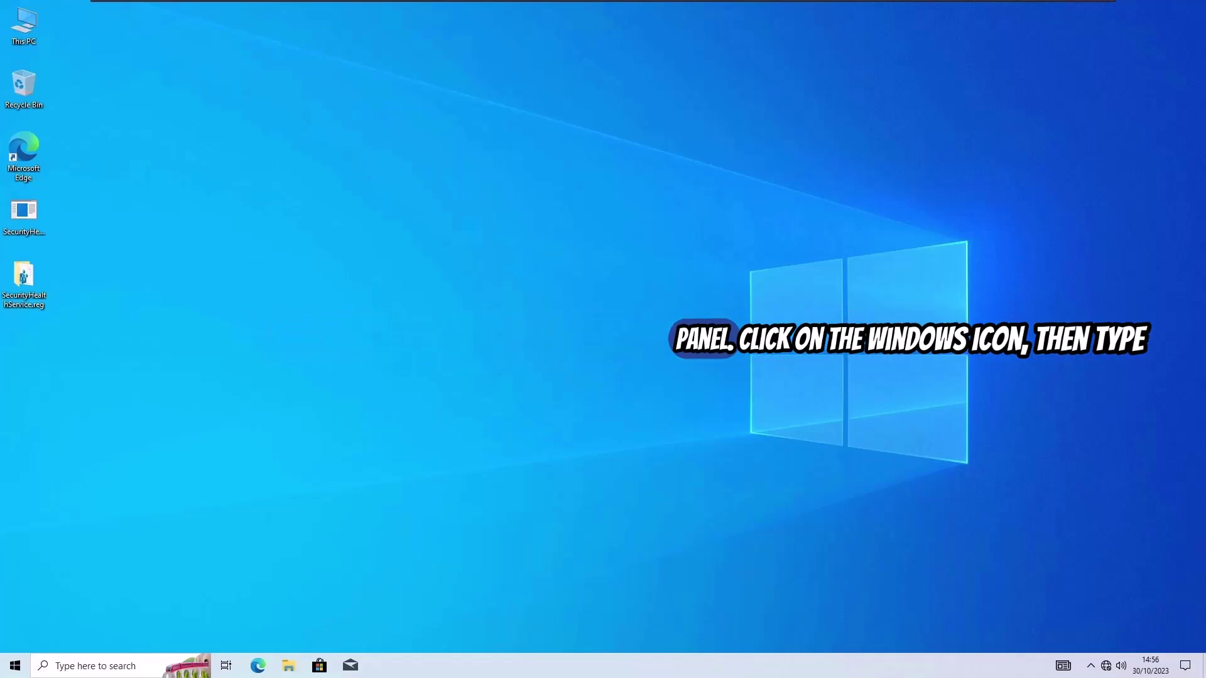
# Step: Search for Registry Editor, open it with elevation approved, and maximize its window
pyautogui.click(81, 671)
pyautogui.write('services')
pyautogui.hotkey('ctrl', 'a')
pyautogui.write('regi')
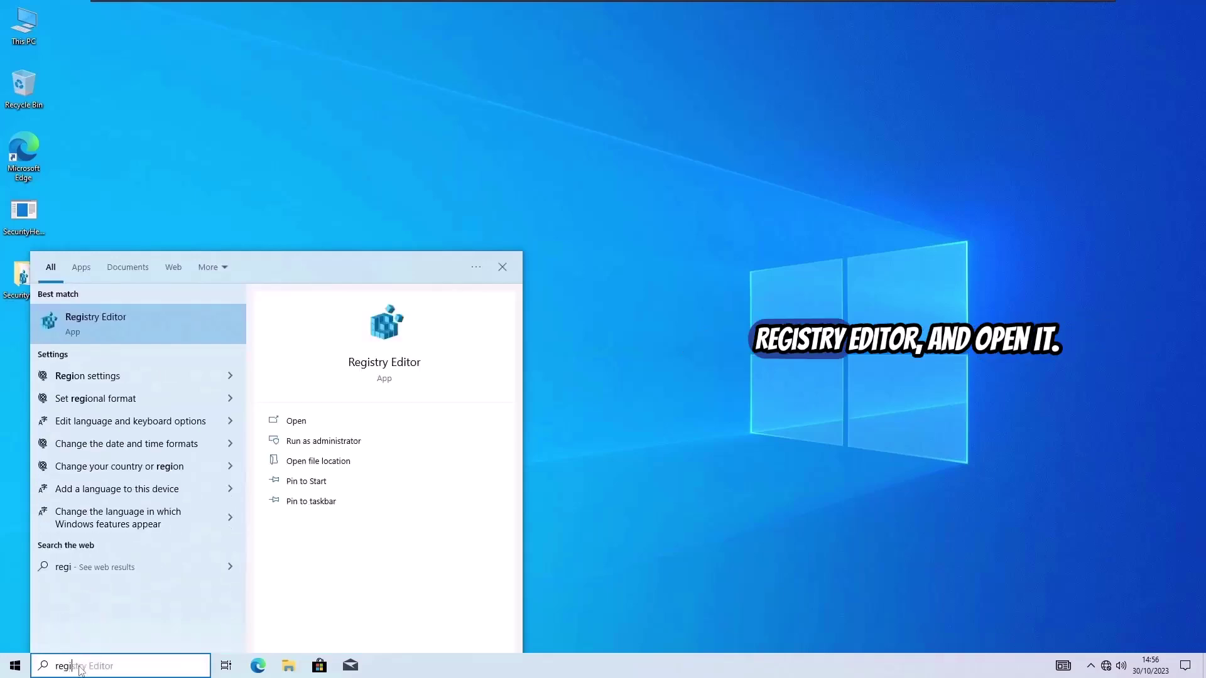
pyautogui.click(140, 322)
pyautogui.click(554, 410)
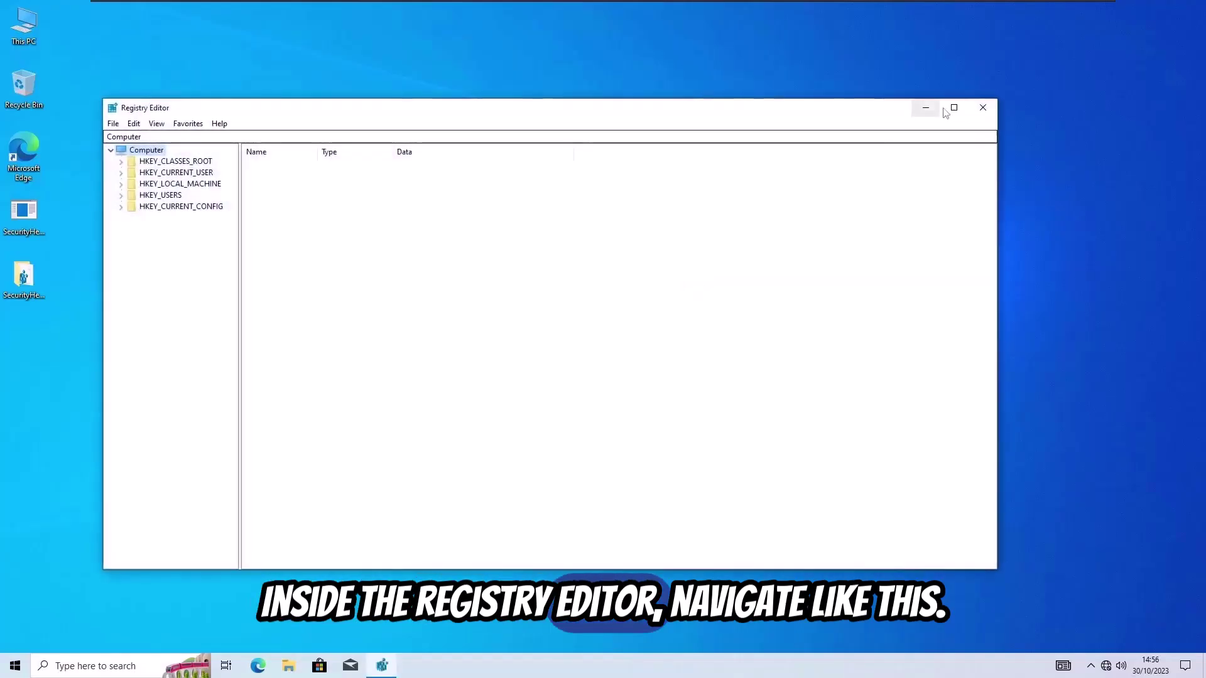
pyautogui.click(953, 108)
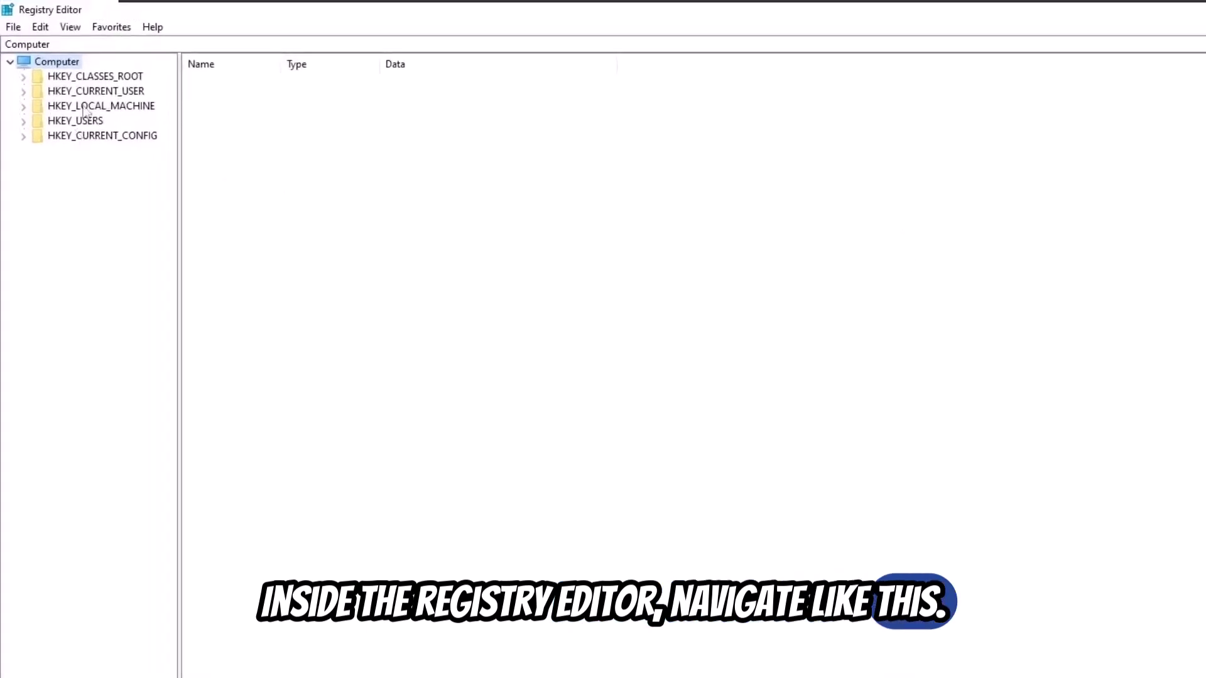
# Step: Expand the registry tree down to HKEY_LOCAL_MACHINE\SYSTEM\CurrentControlSet\Services
pyautogui.click(85, 106)
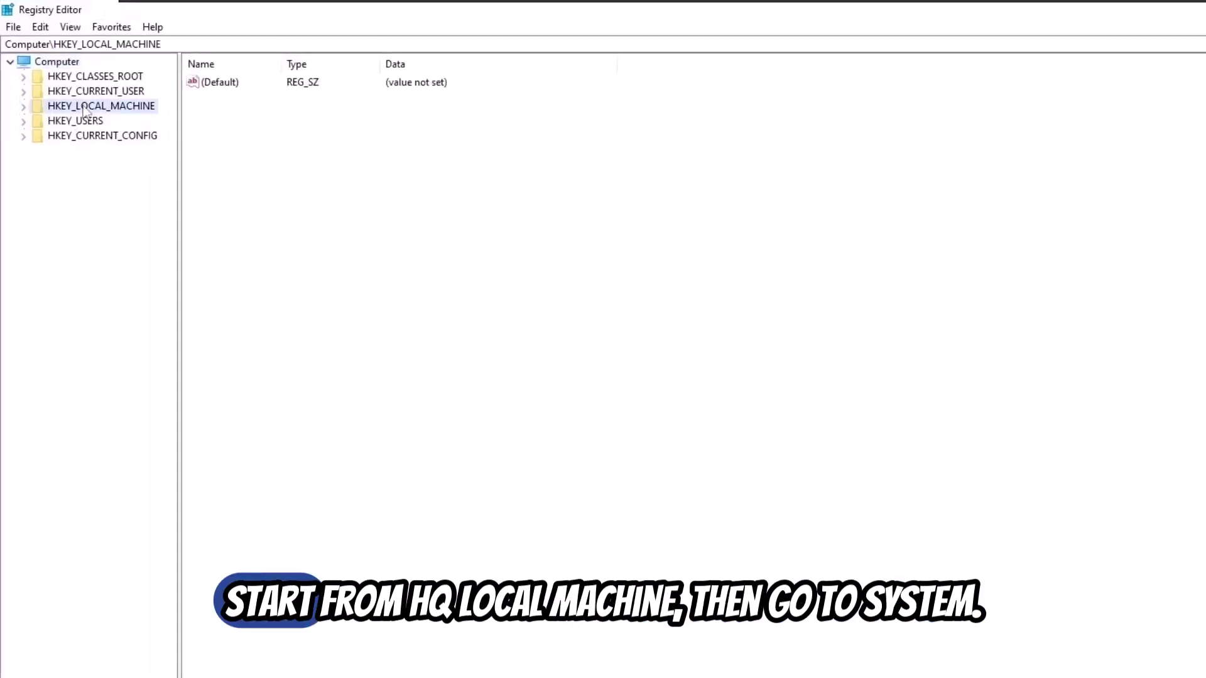
pyautogui.click(23, 107)
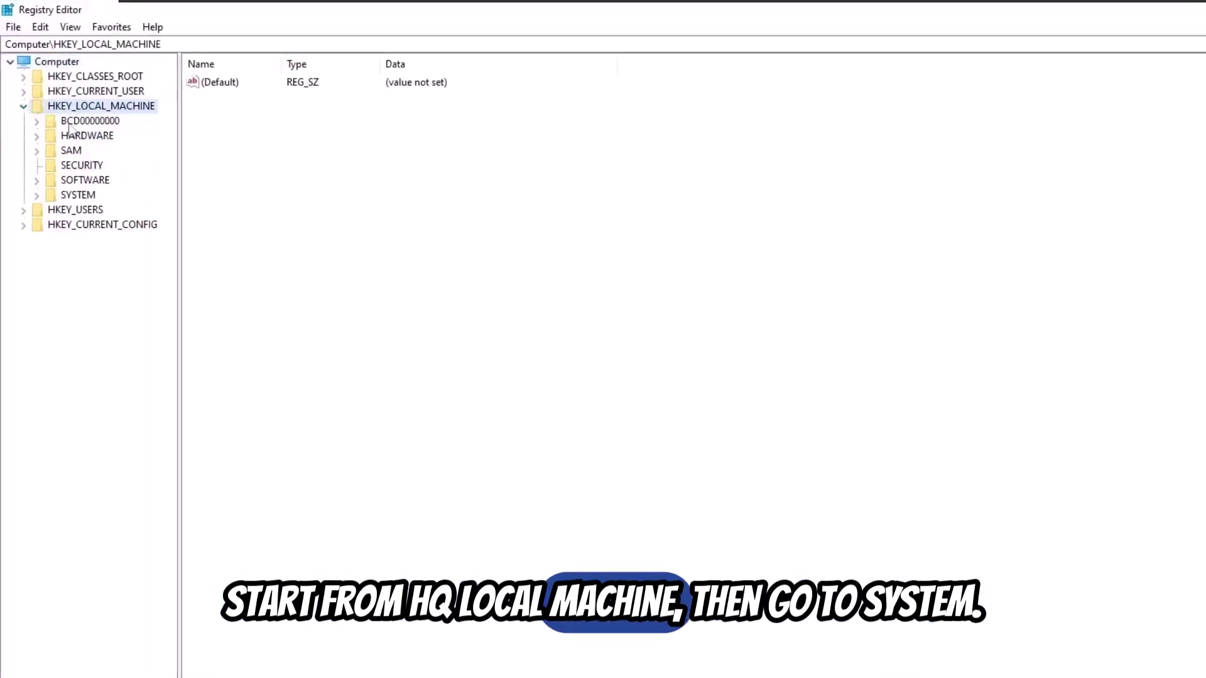
pyautogui.click(37, 195)
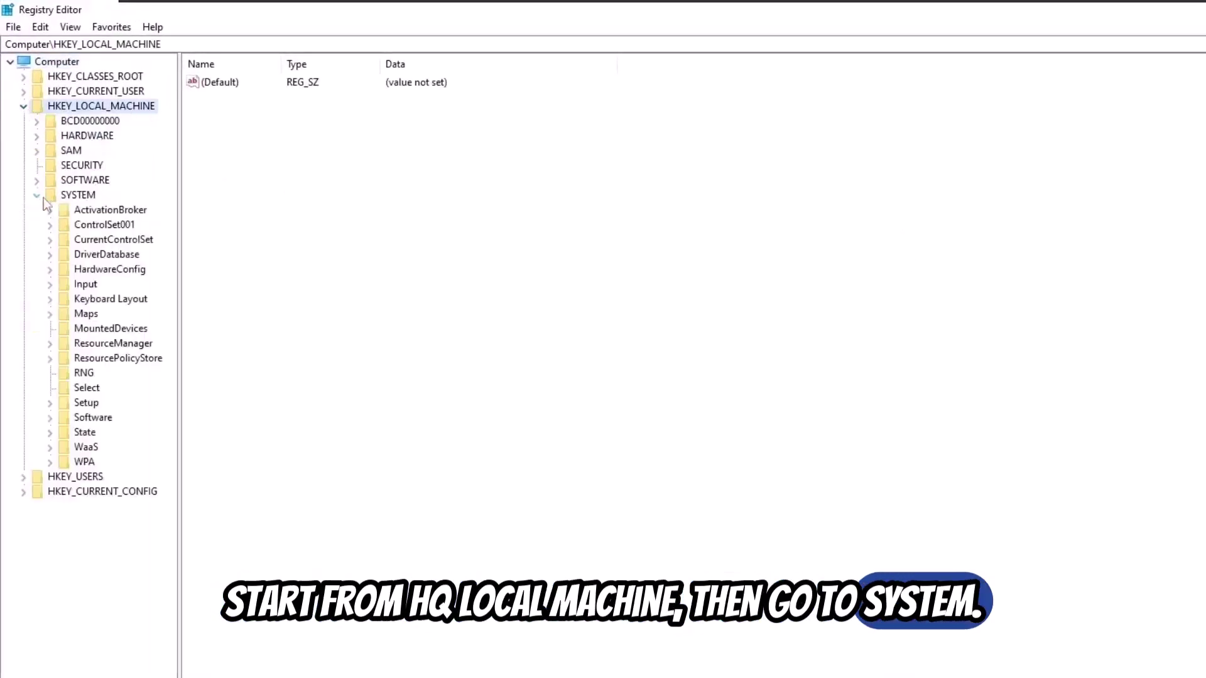
pyautogui.click(70, 195)
pyautogui.click(102, 242)
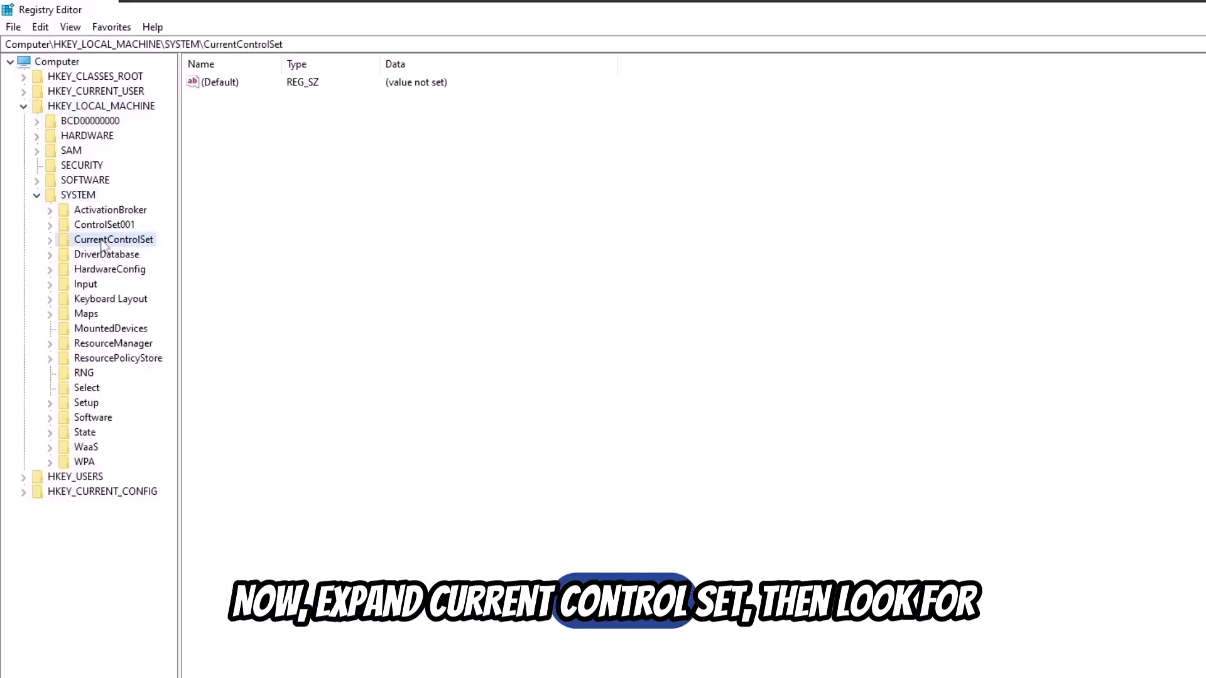
pyautogui.click(50, 241)
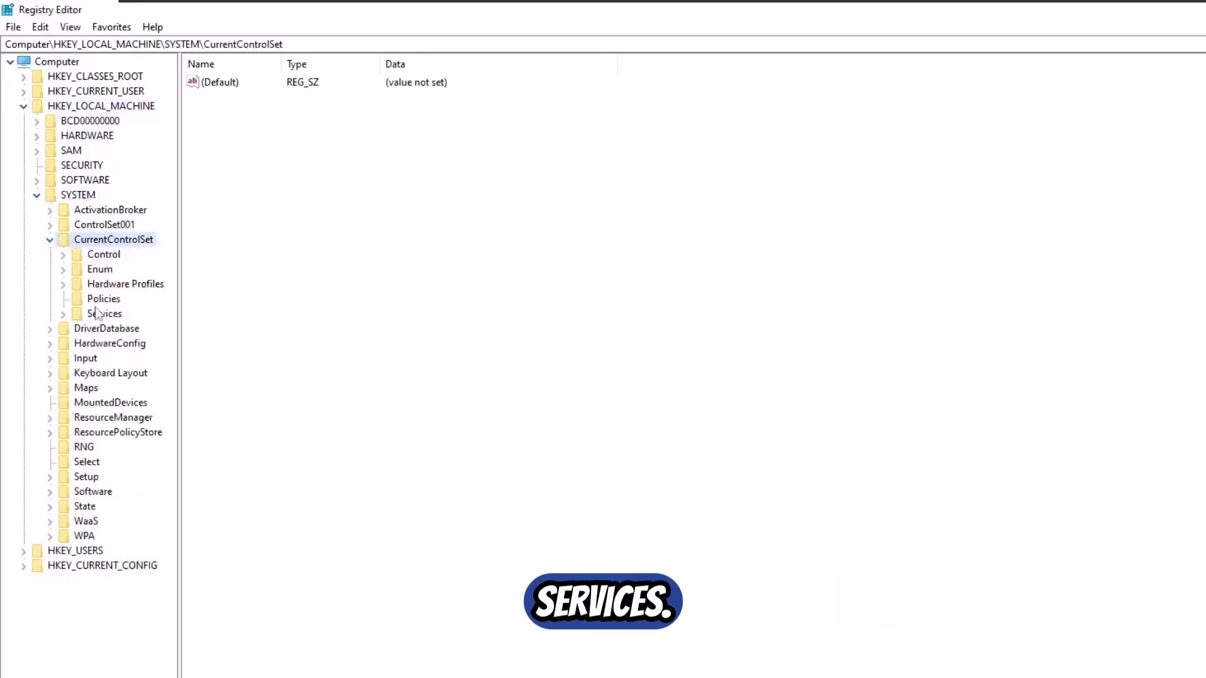
pyautogui.click(64, 314)
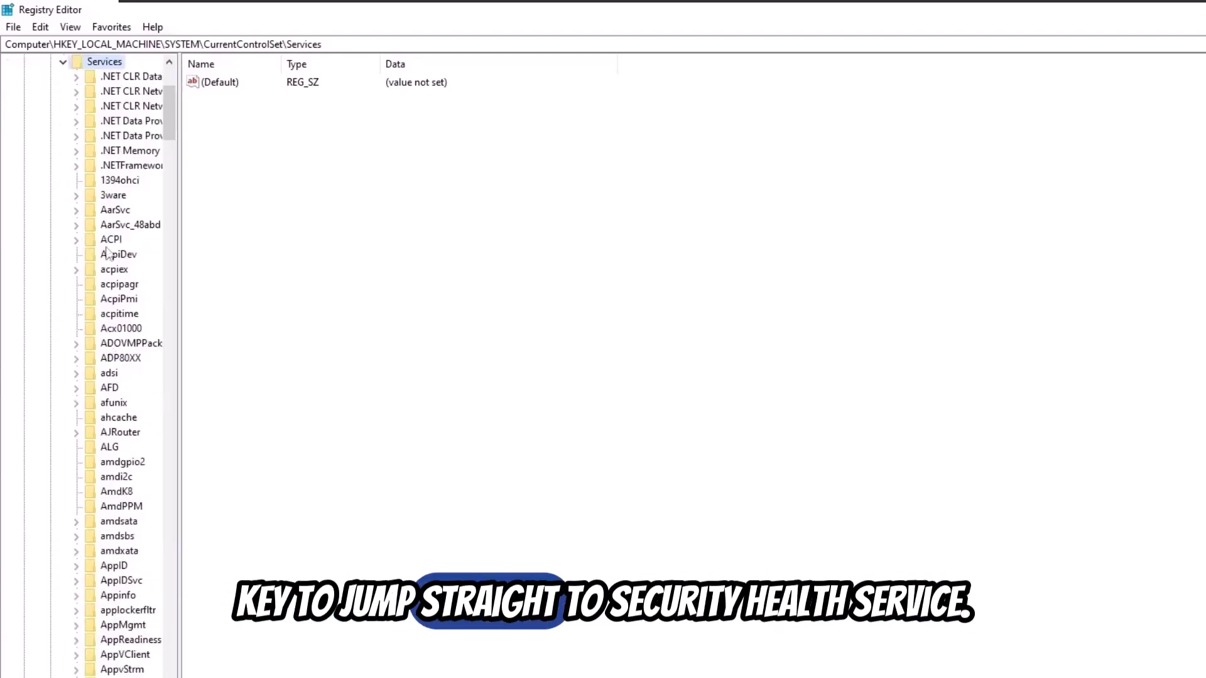
# Step: Select the SecurityHealthService key under Services and widen the key tree so its full name fits
pyautogui.scroll(-1, 116, 384)
pyautogui.scroll(1, 118, 278)
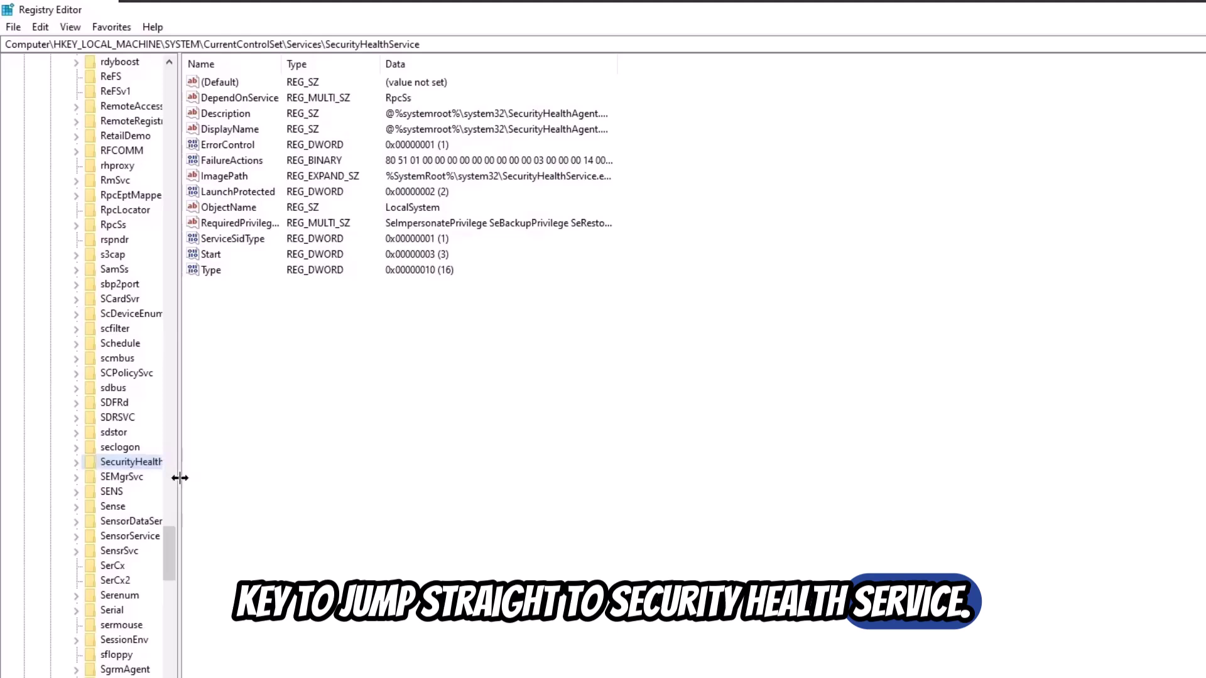
pyautogui.moveTo(180, 478); pyautogui.dragTo(229, 477)
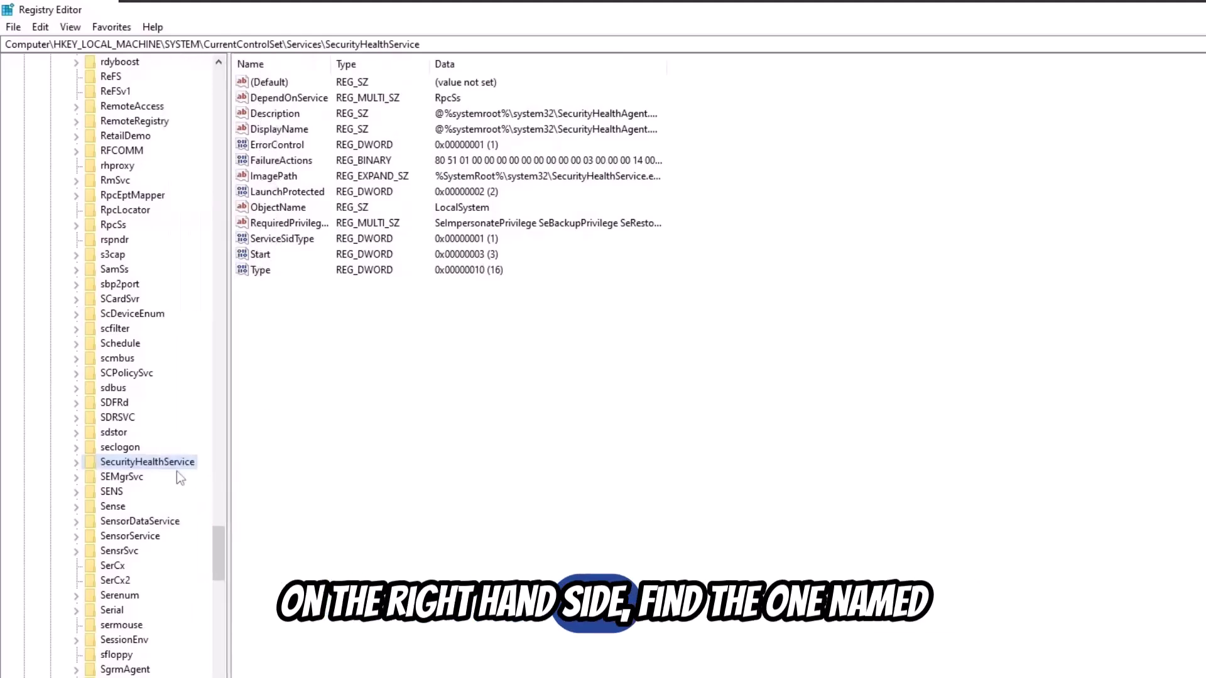
# Step: Set the Start DWORD value of SecurityHealthService to 3 in hexadecimal
pyautogui.click(261, 256)
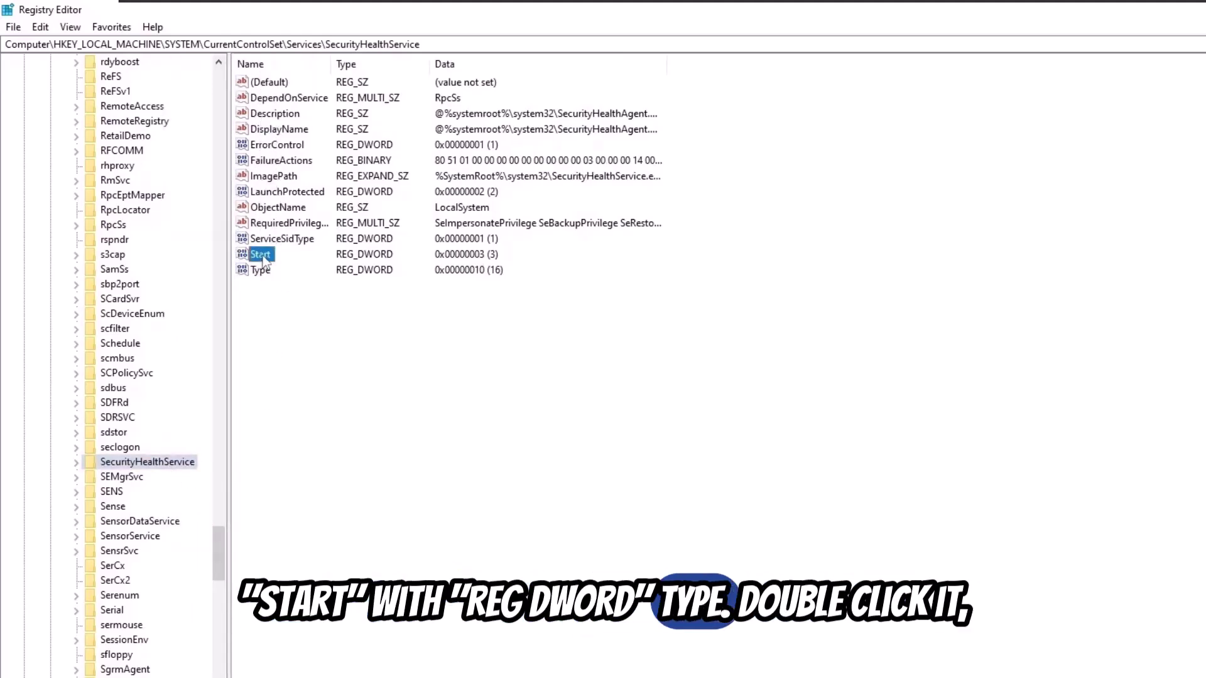
pyautogui.doubleClick(261, 255)
pyautogui.moveTo(201, 80); pyautogui.dragTo(801, 347)
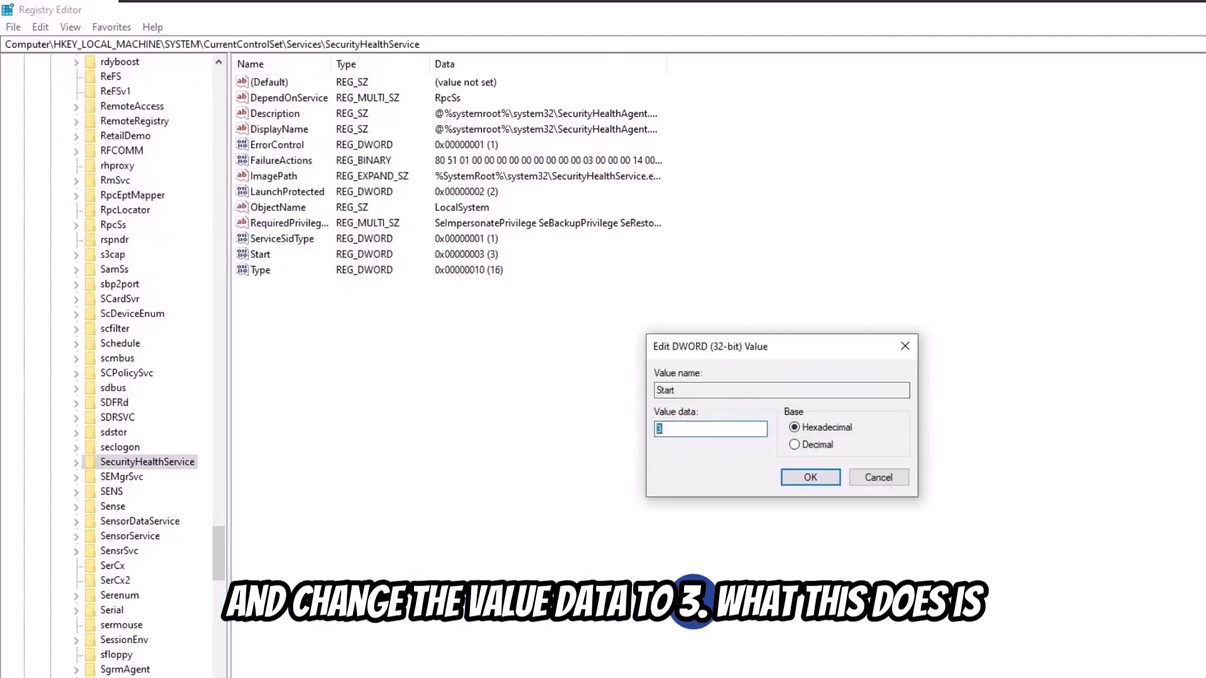
pyautogui.write('3')
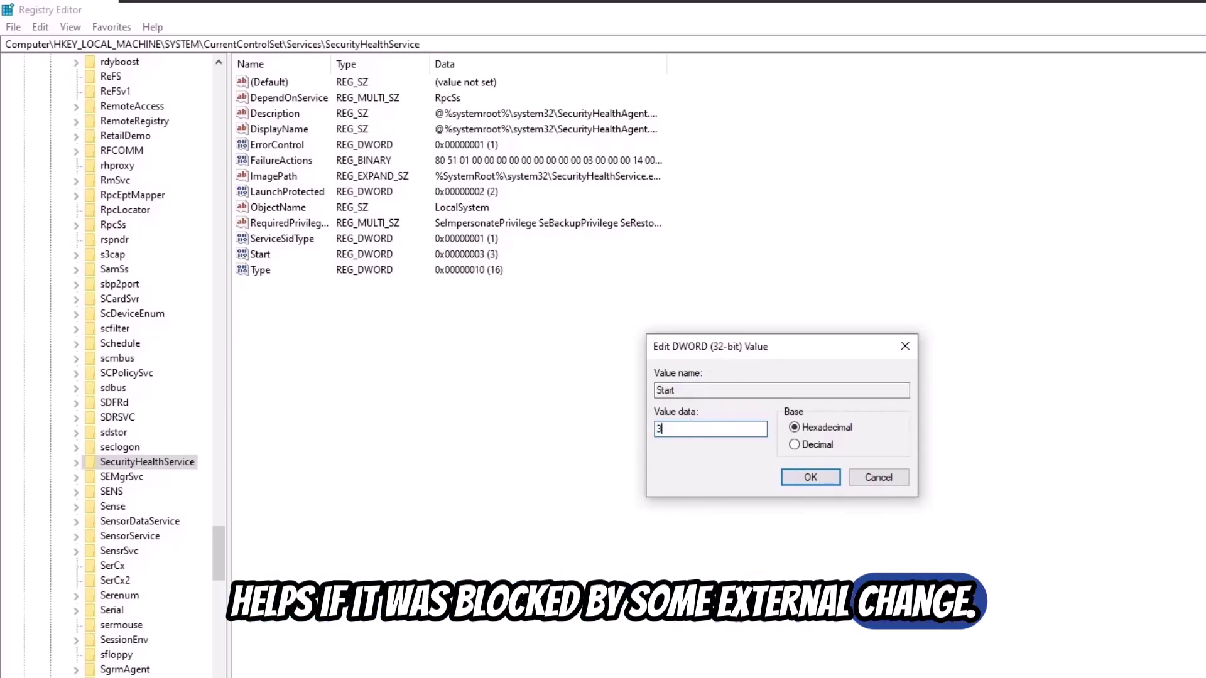
pyautogui.moveTo(666, 430); pyautogui.dragTo(597, 441)
pyautogui.hotkey('ctrl', 'a')
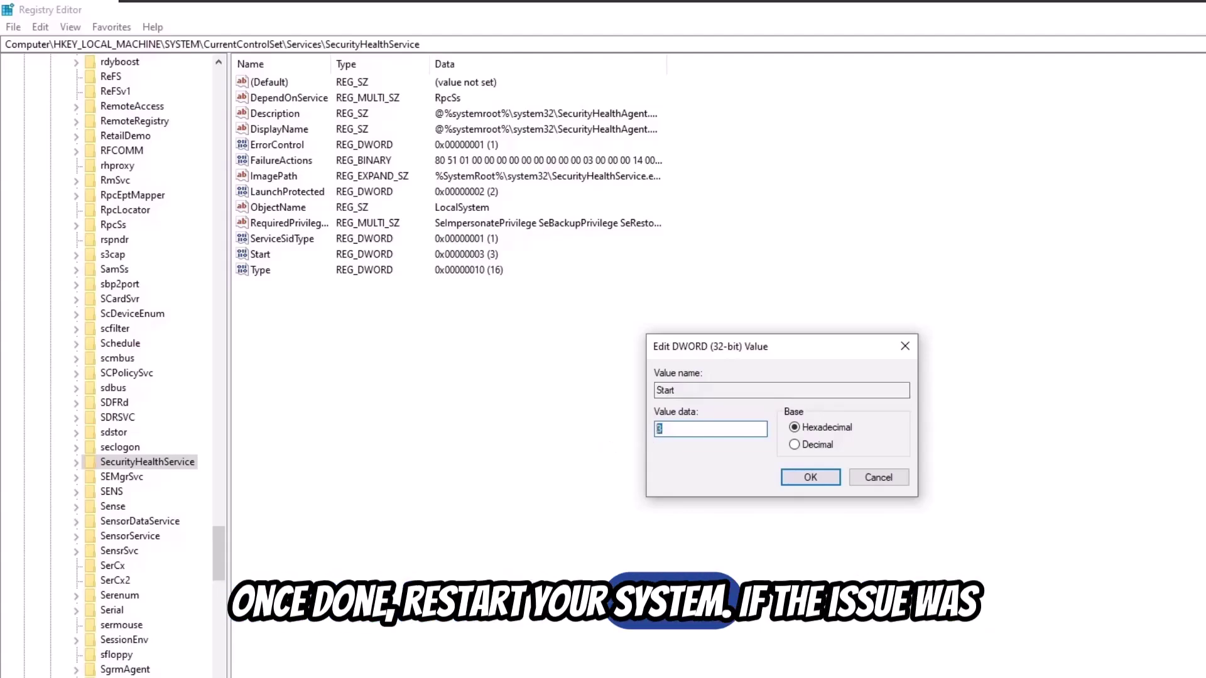
pyautogui.click(809, 477)
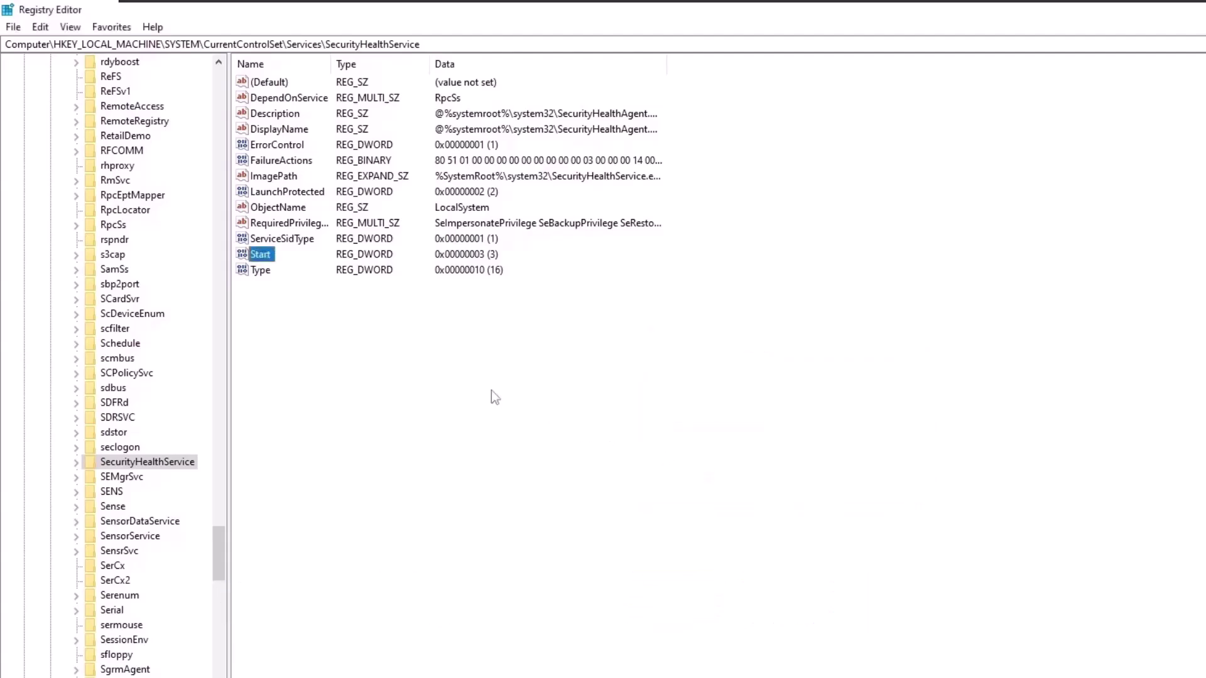
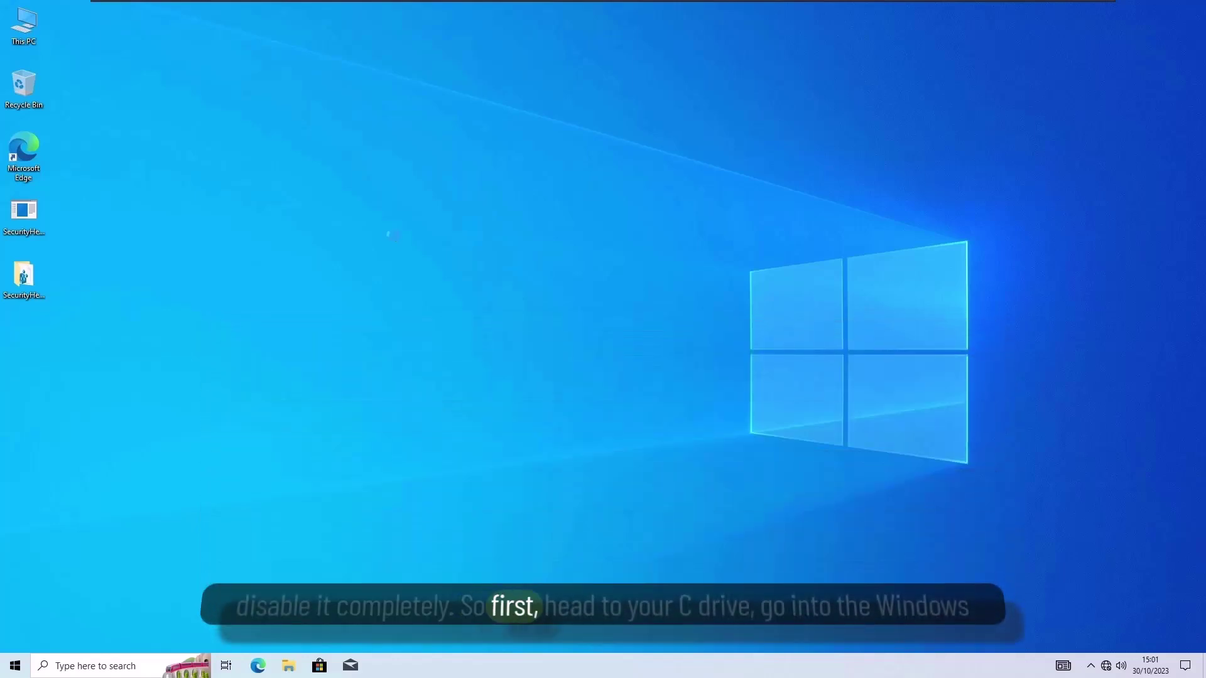
# Step: Open the C:\Windows\System32 folder in File Explorer
pyautogui.press('super+e')
pyautogui.click(456, 352)
pyautogui.doubleClick(456, 352)
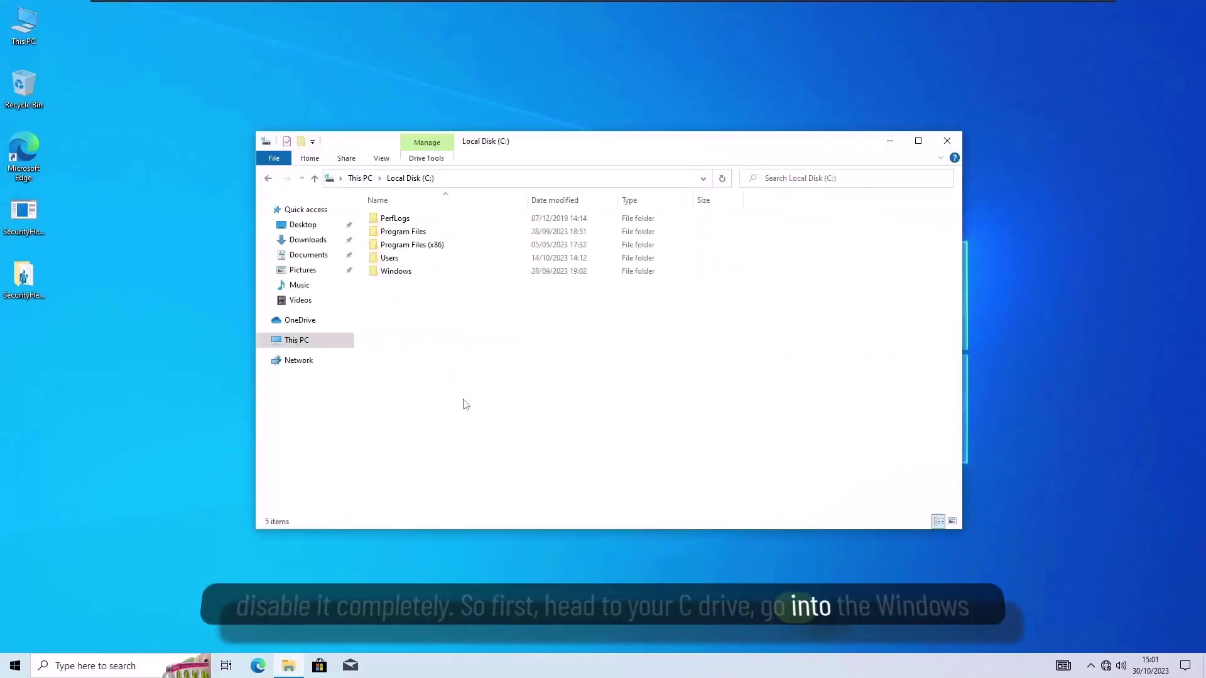
pyautogui.doubleClick(402, 271)
pyautogui.click(415, 403)
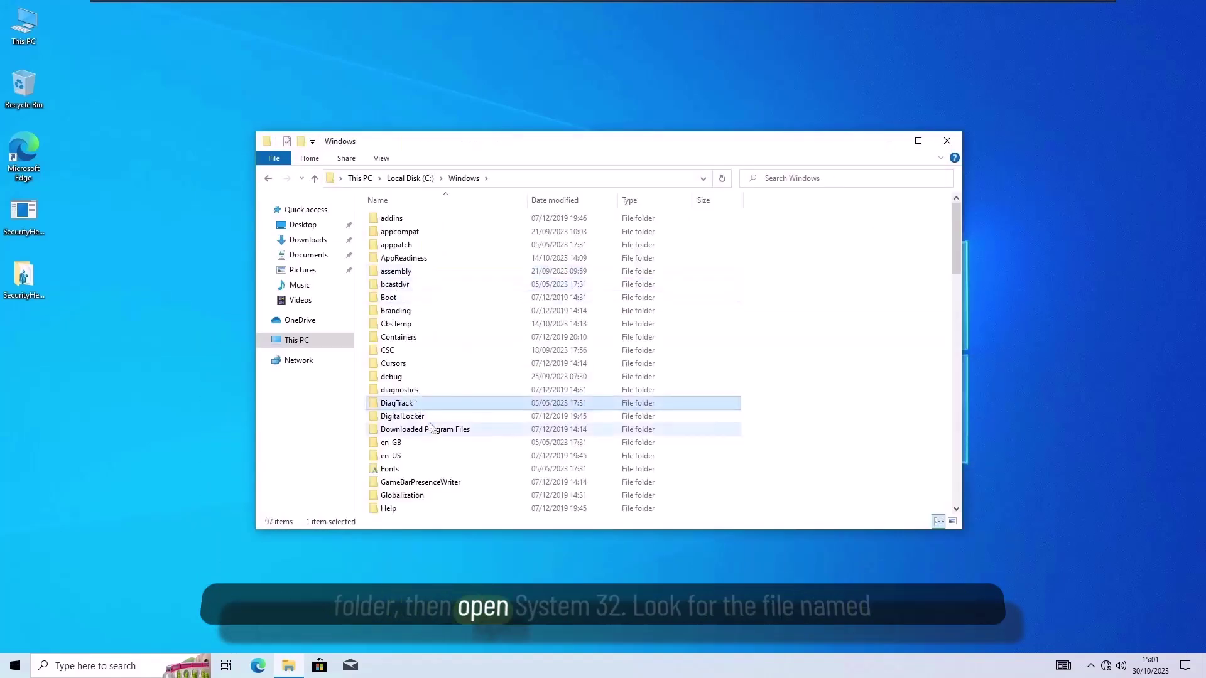
pyautogui.scroll(-16, 429, 429)
pyautogui.doubleClick(410, 404)
# Step: Look for the SecurityHealthService file in the System32 folder, and close the folder window
pyautogui.click(411, 391)
pyautogui.press('s')
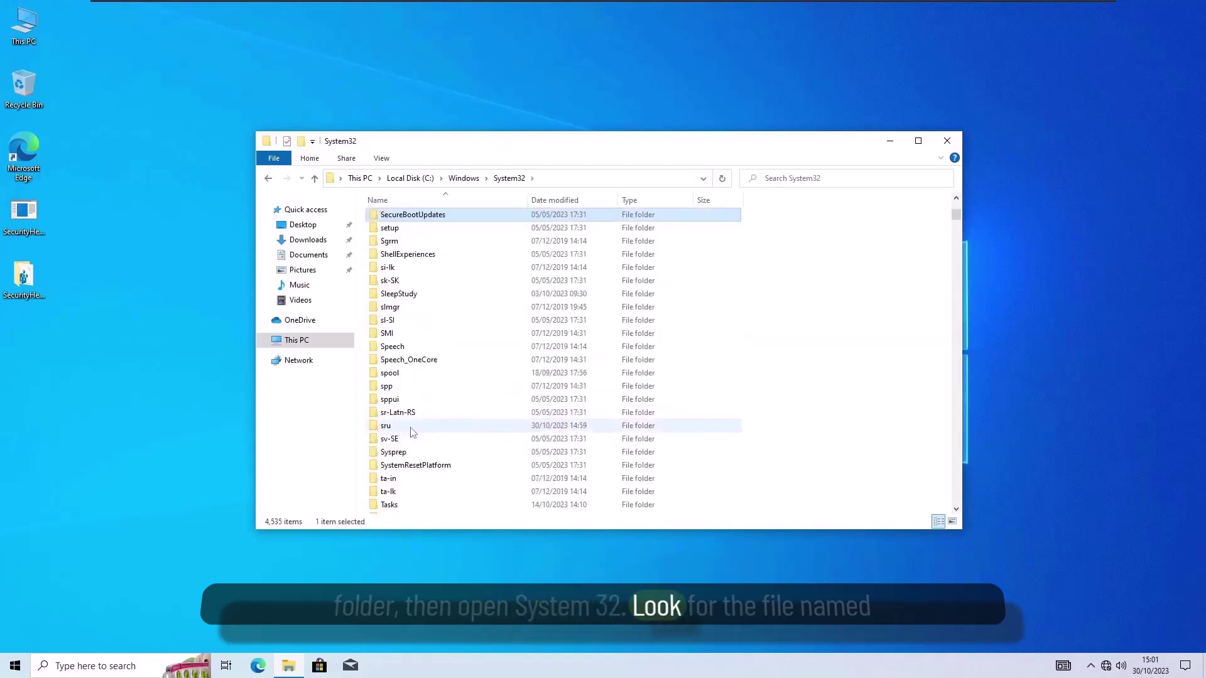
pyautogui.press('s')
pyautogui.press('s')
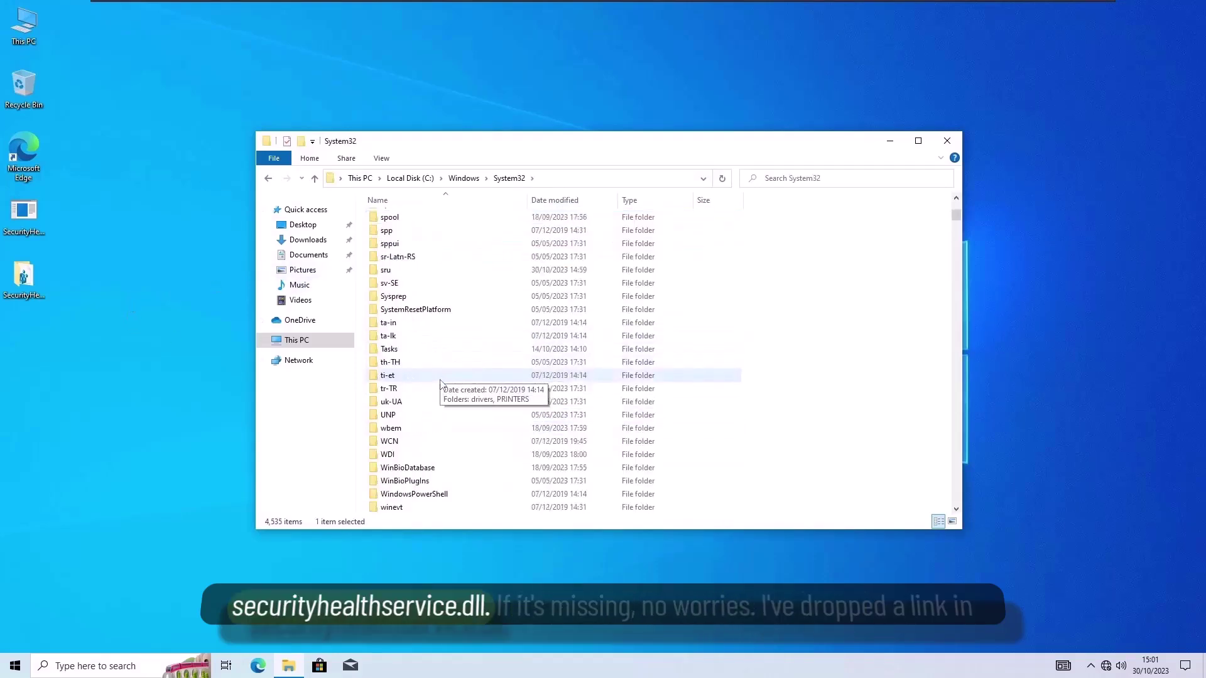
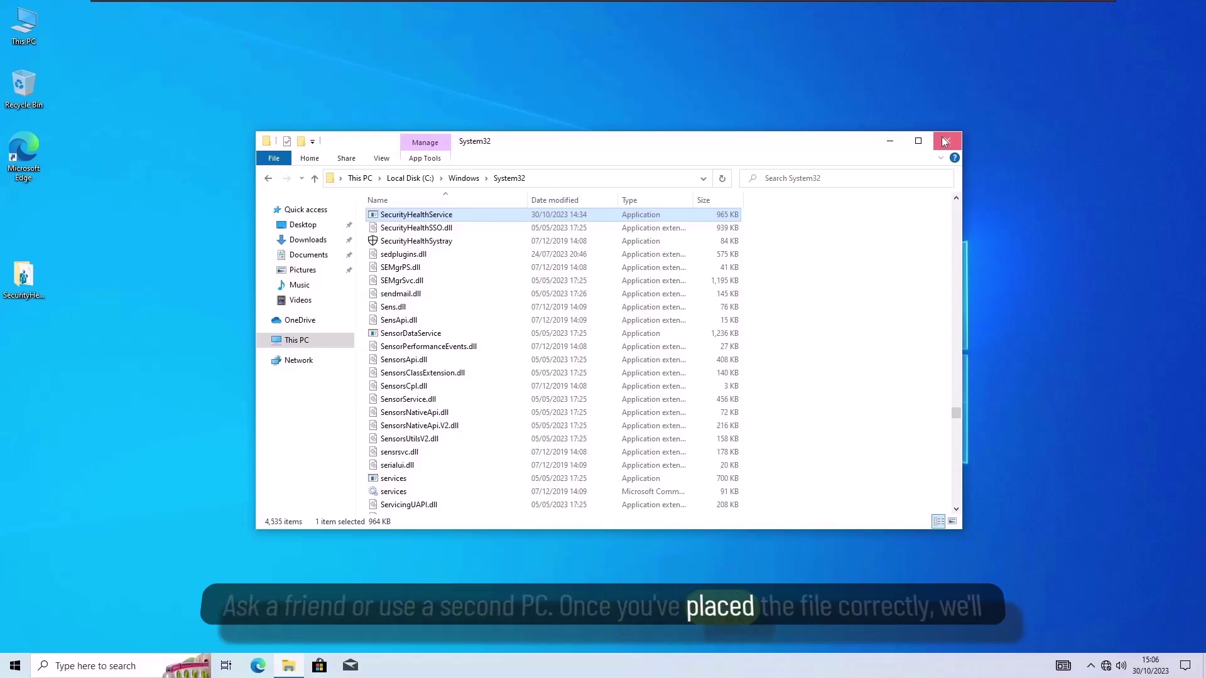
pyautogui.click(945, 141)
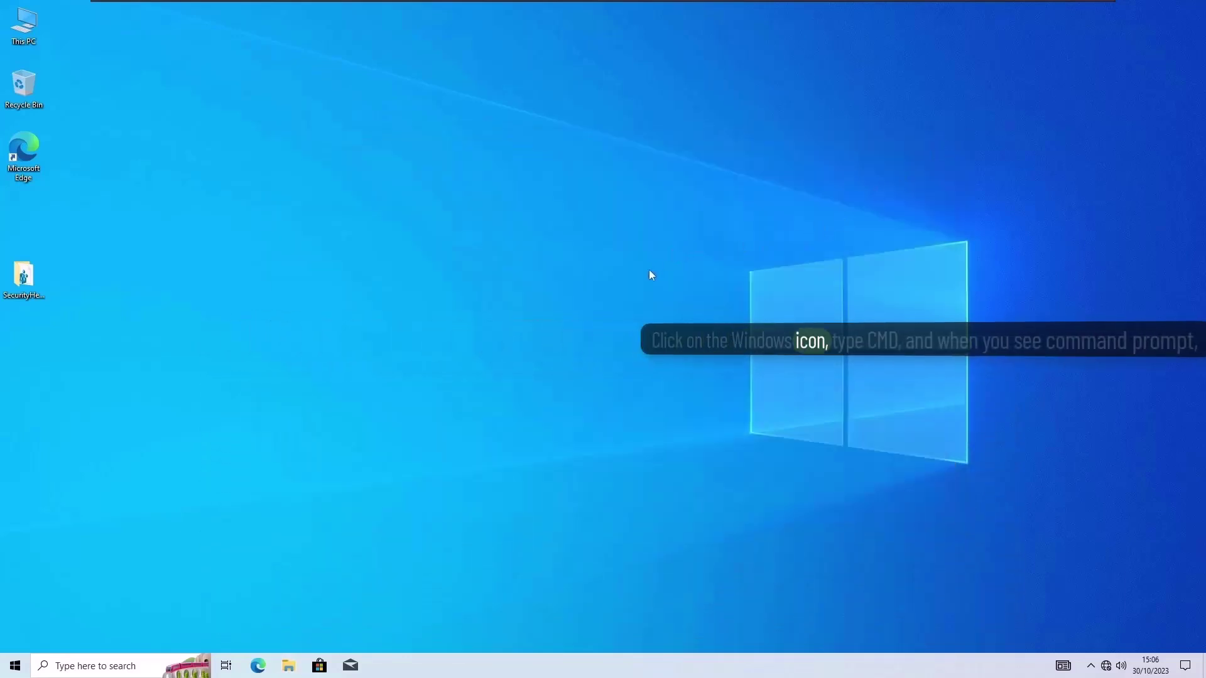
# Step: Search for cmd and run Command Prompt as administrator, approving the elevation request
pyautogui.press('super')
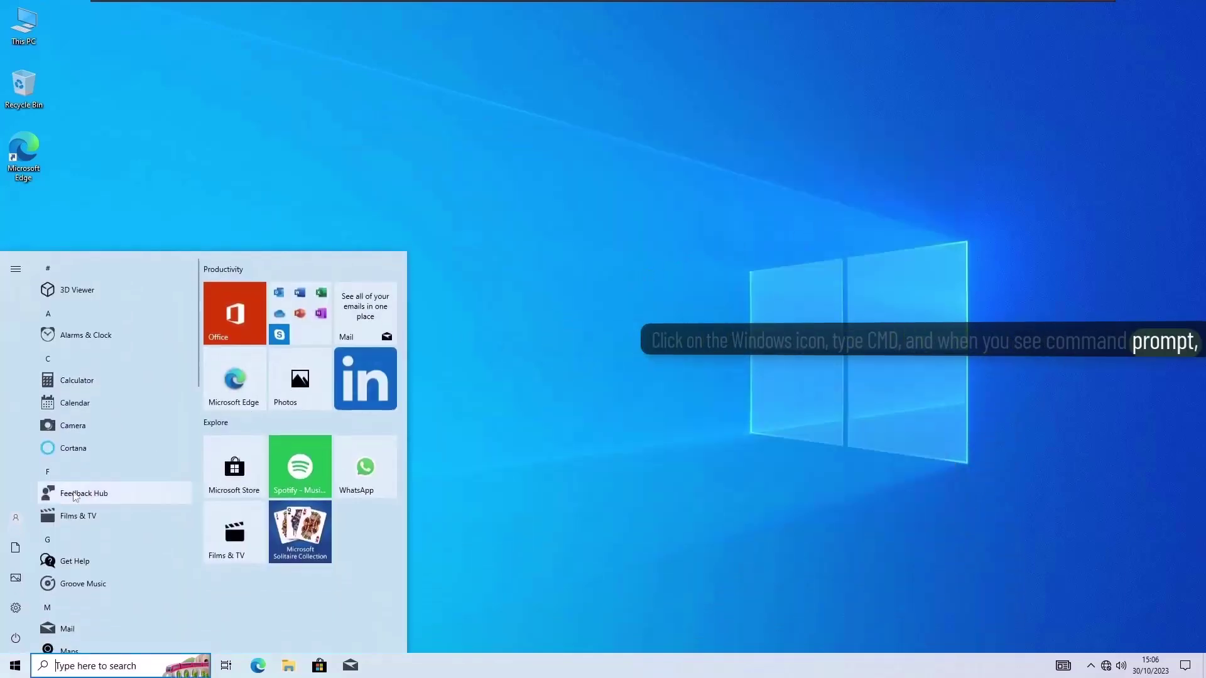
pyautogui.write('cmd')
pyautogui.hotkey('shift', 'F10')
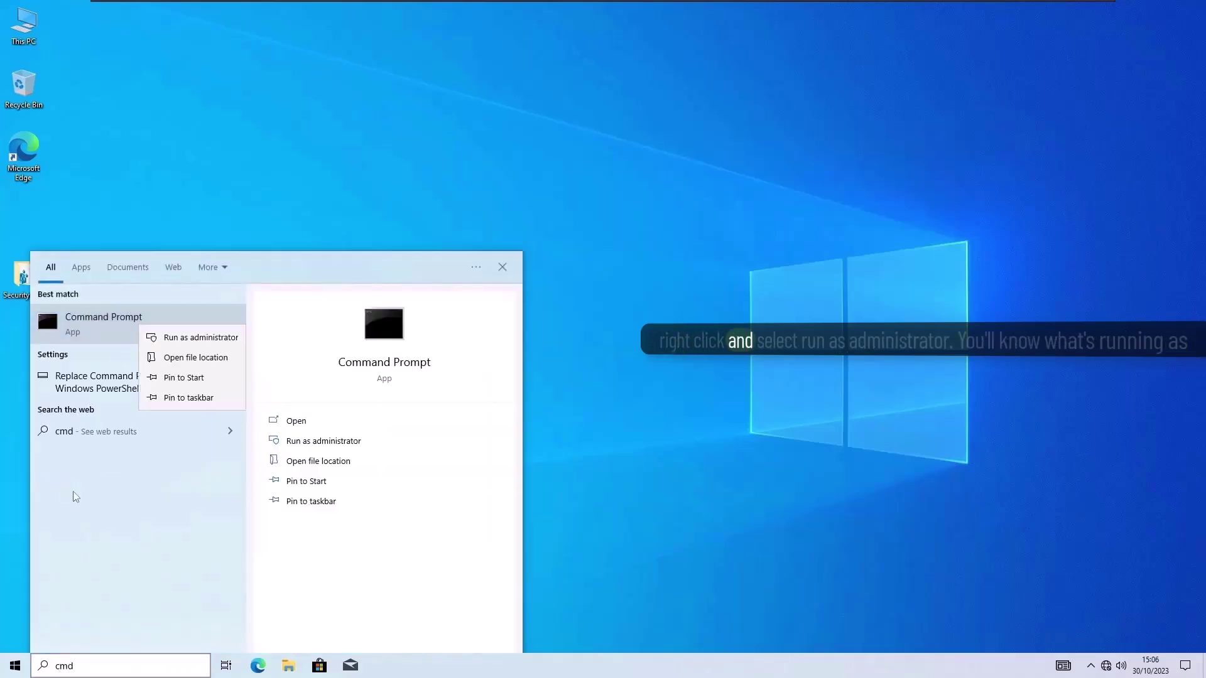
pyautogui.press('Return')
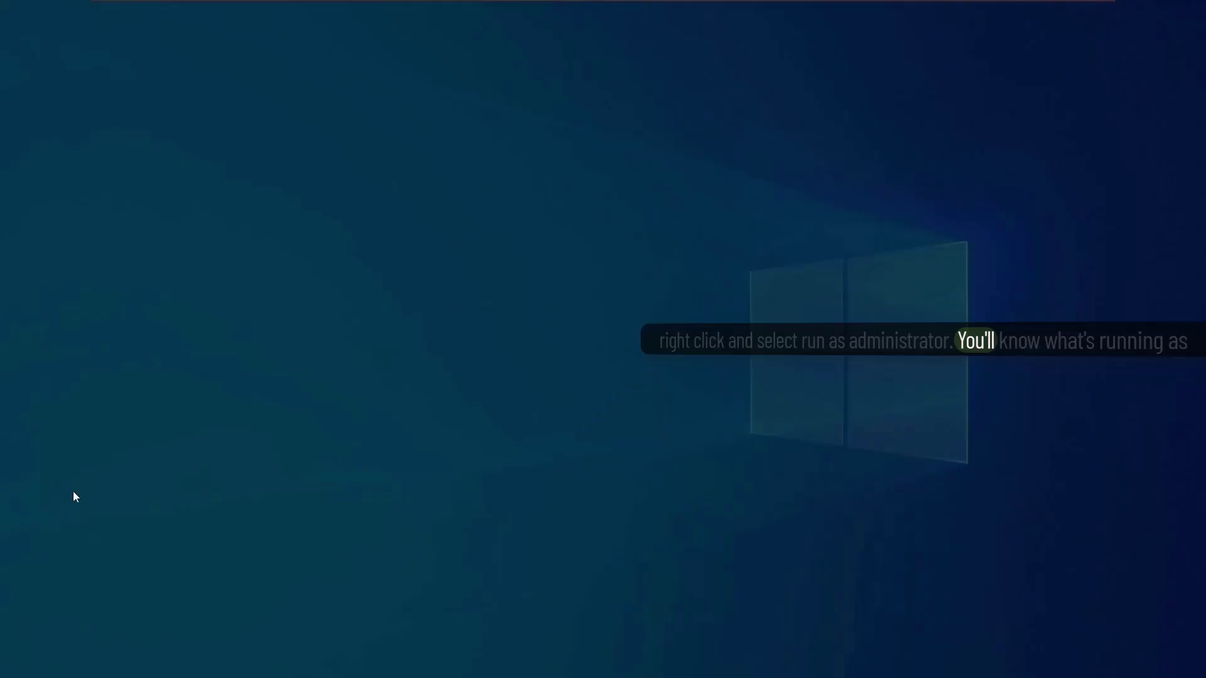
pyautogui.click(539, 411)
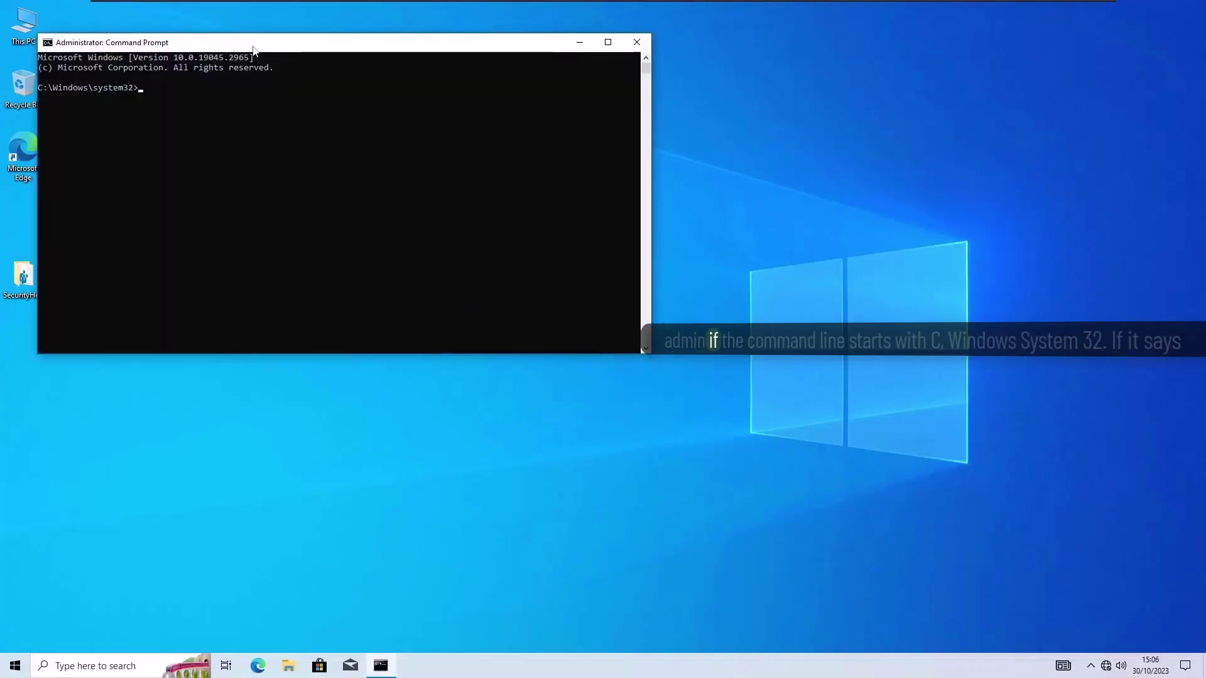
# Step: Move the Command Prompt window toward the middle of the desktop and check that its prompt path is C:\Windows\system32
pyautogui.moveTo(249, 45); pyautogui.dragTo(512, 126)
pyautogui.moveTo(302, 171)
pyautogui.mouseDown()
pyautogui.moveTo(349, 170)
pyautogui.moveTo(302, 167)
pyautogui.mouseUp()
pyautogui.click(419, 174)
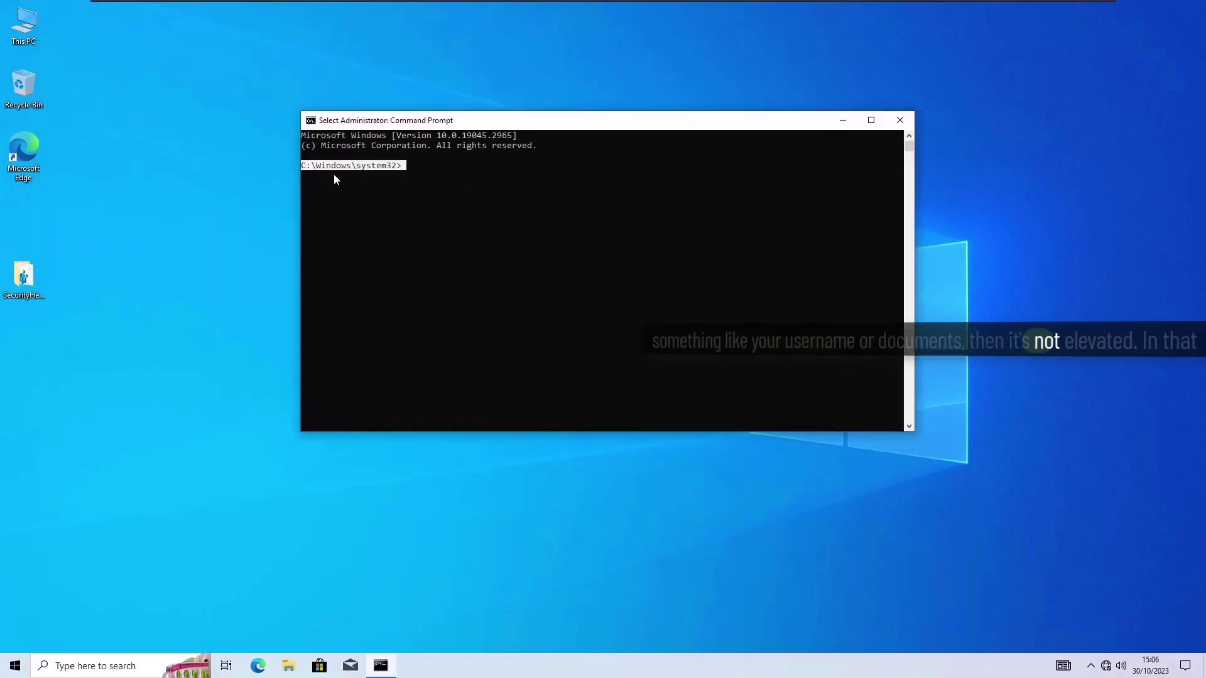
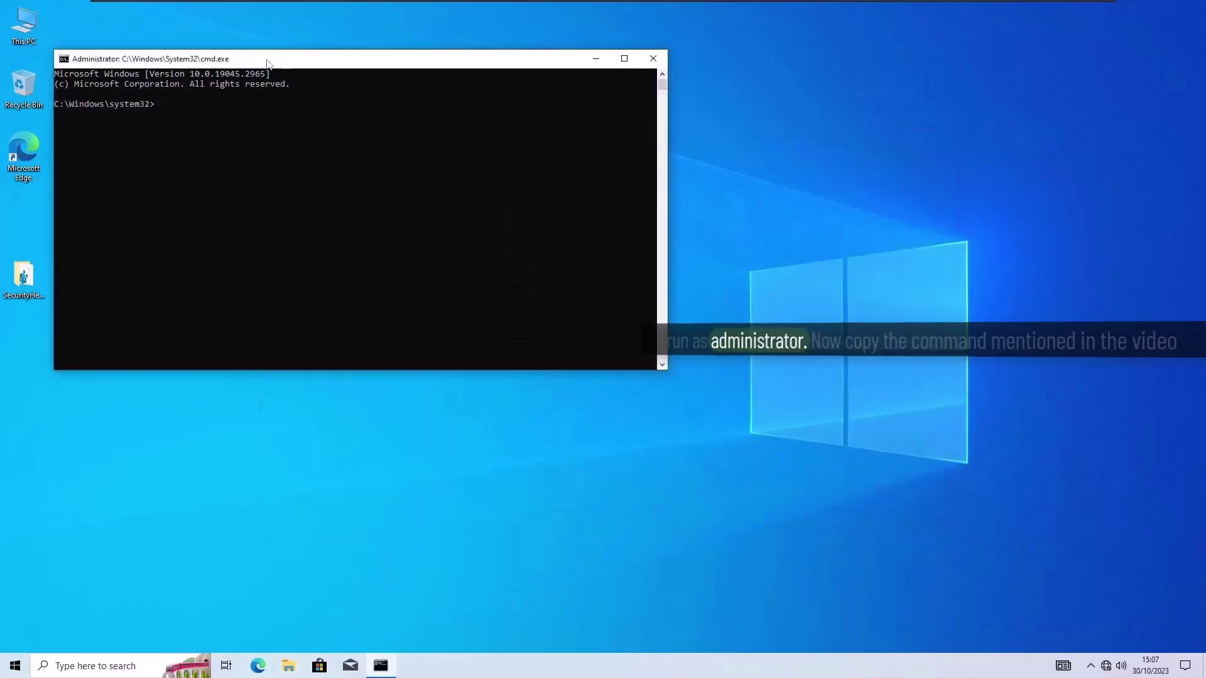
pyautogui.moveTo(268, 67); pyautogui.dragTo(498, 164)
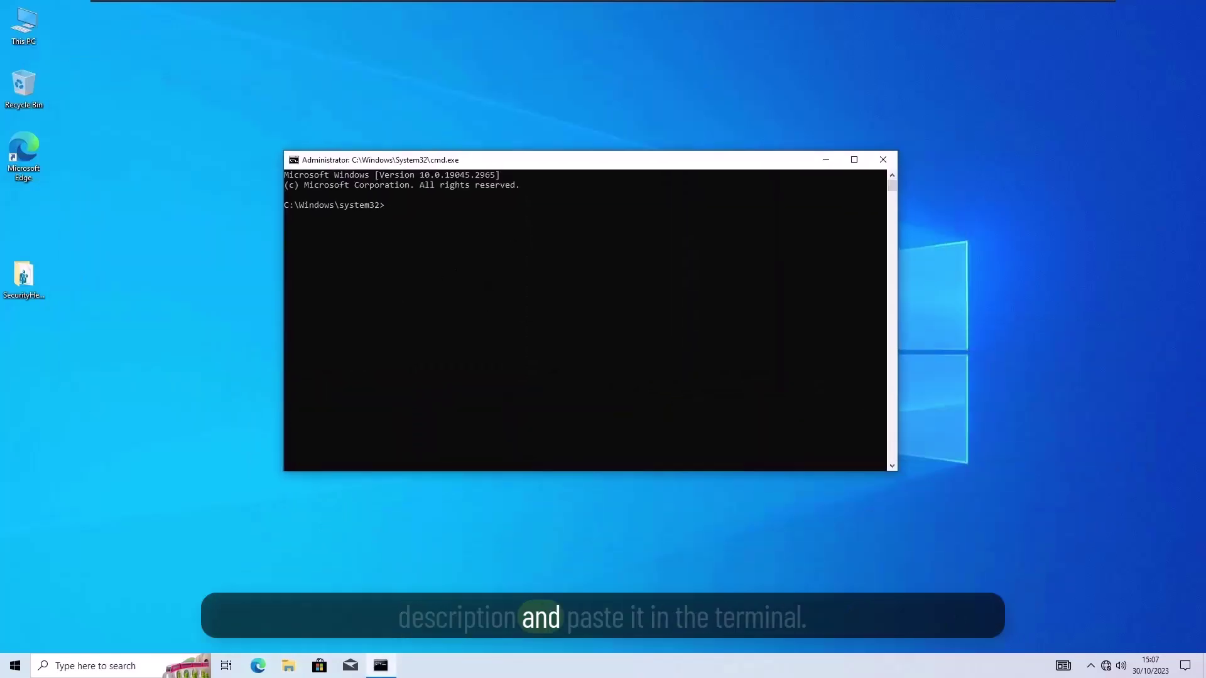
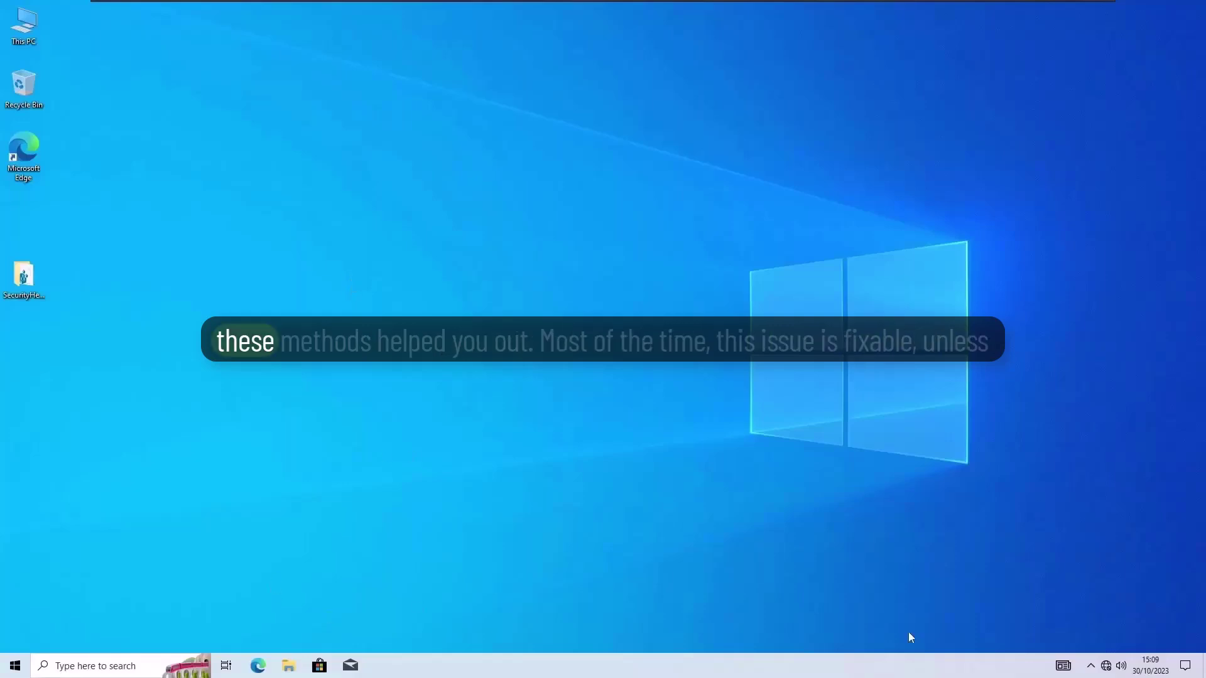
# Step: Search for Windows Security, open its Virus & threat protection page, and start a quick scan
pyautogui.click(1091, 667)
pyautogui.press('super')
pyautogui.write('secur')
pyautogui.press('Return')
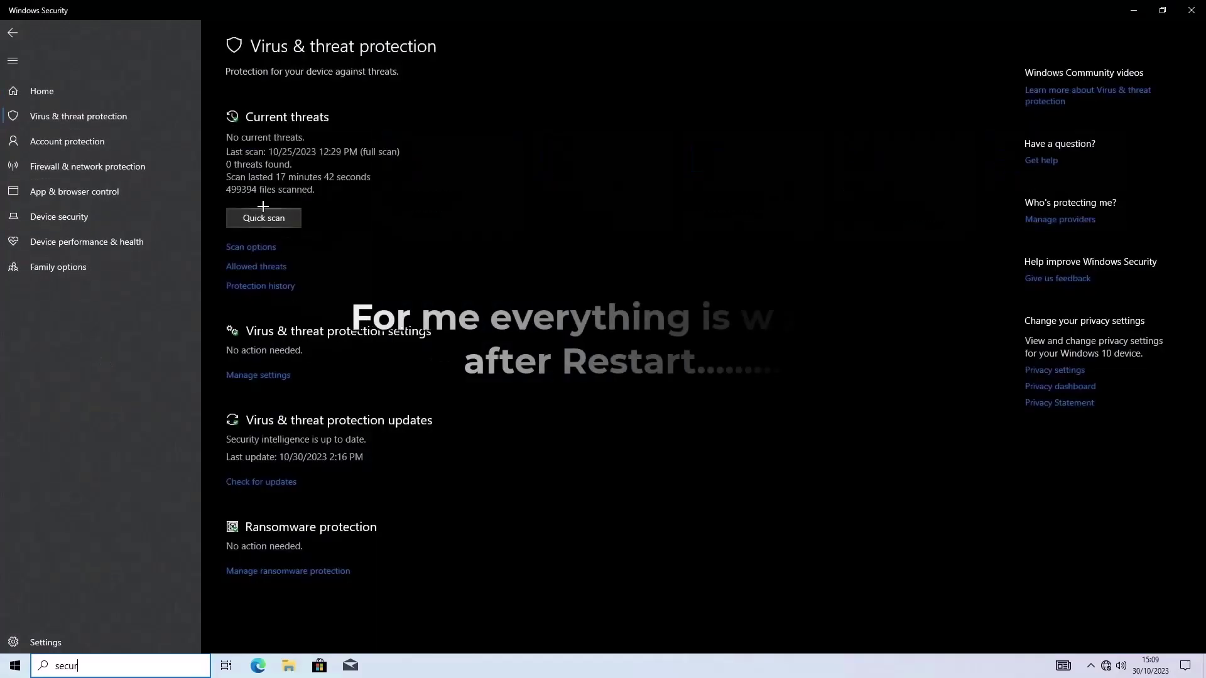
pyautogui.click(268, 215)
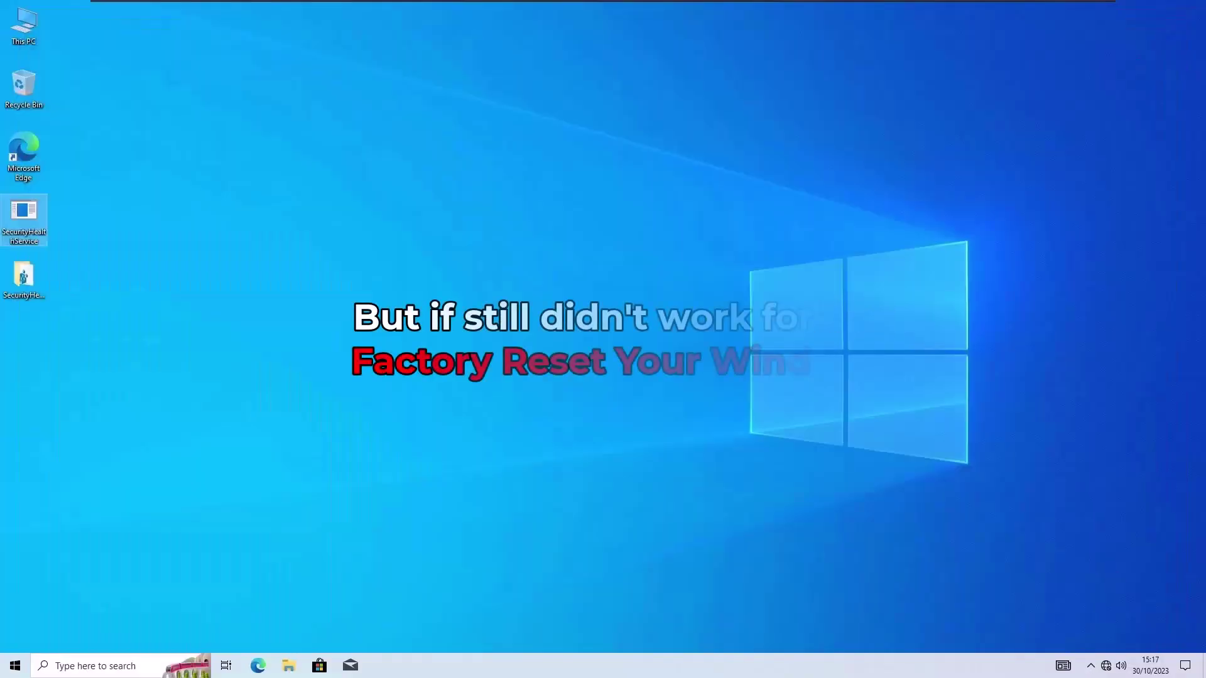
# Step: Open the Recovery page of the Update & Security settings
pyautogui.press('super')
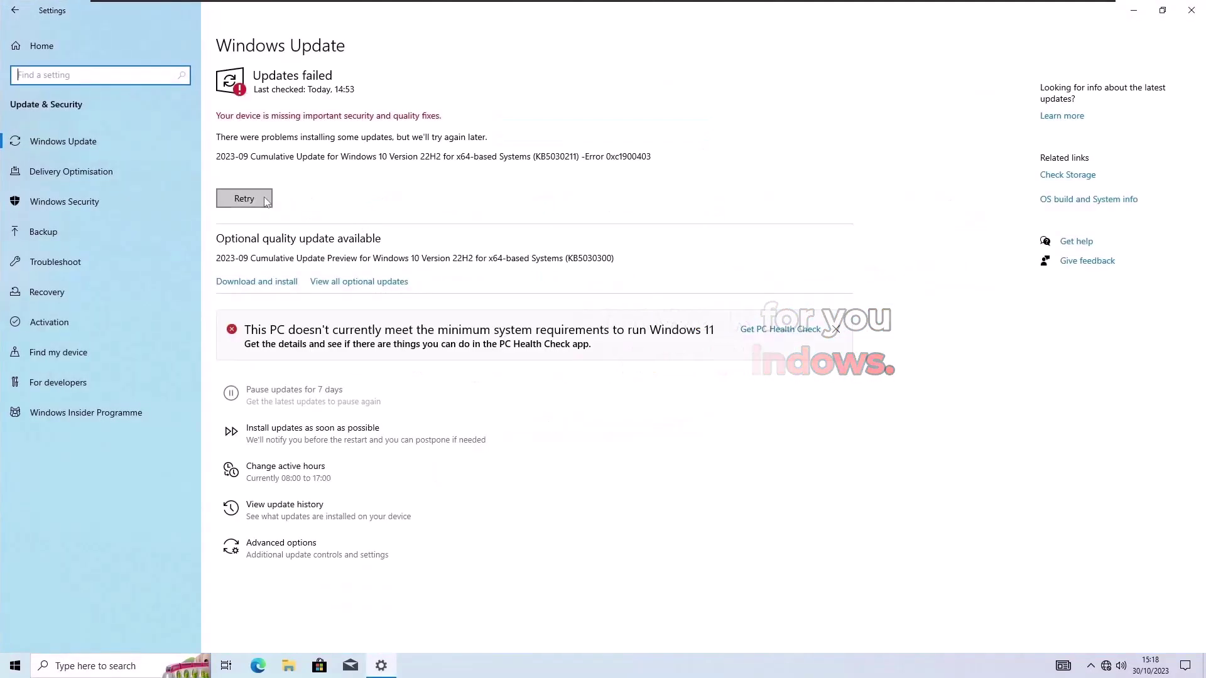
pyautogui.click(105, 294)
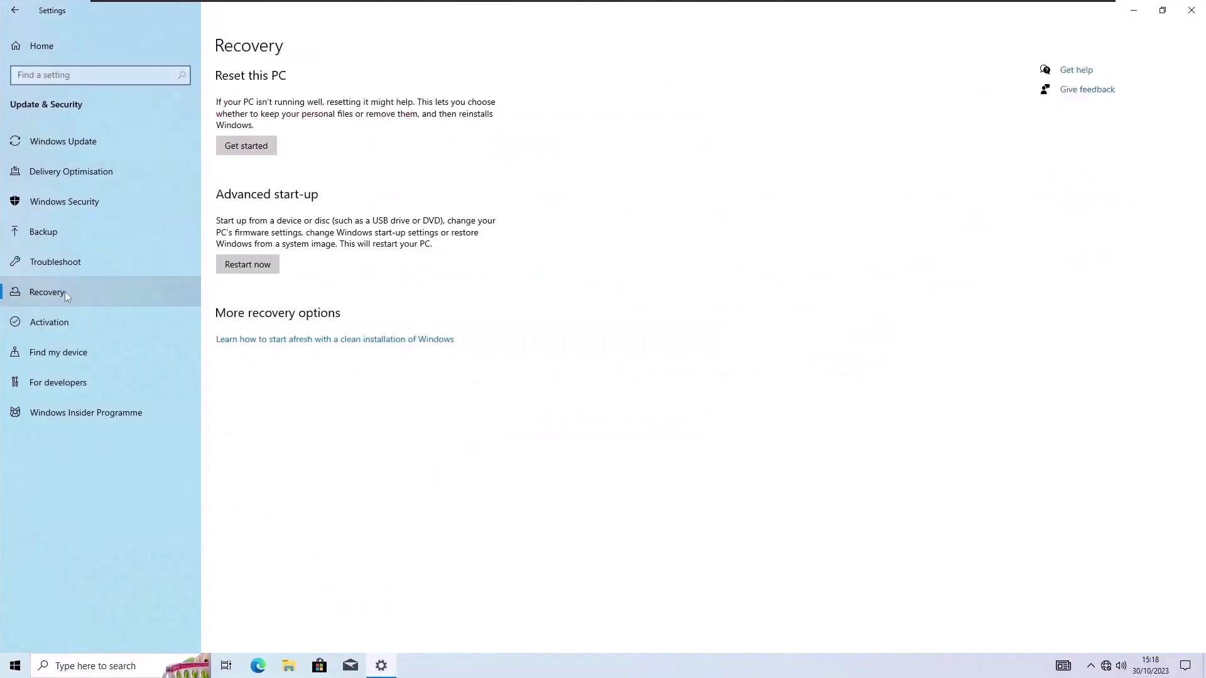